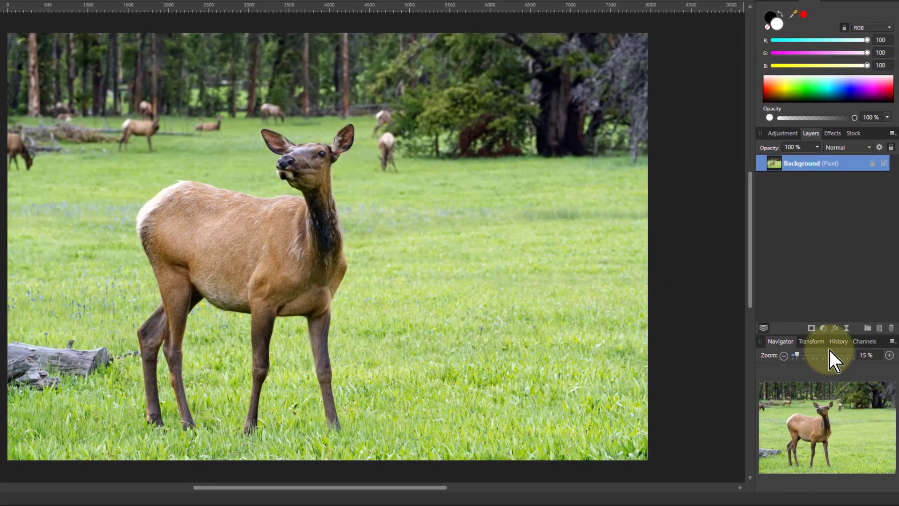
Add a live Unsharp Mask filter layer with radius 8 px and factor 2
click(846, 328)
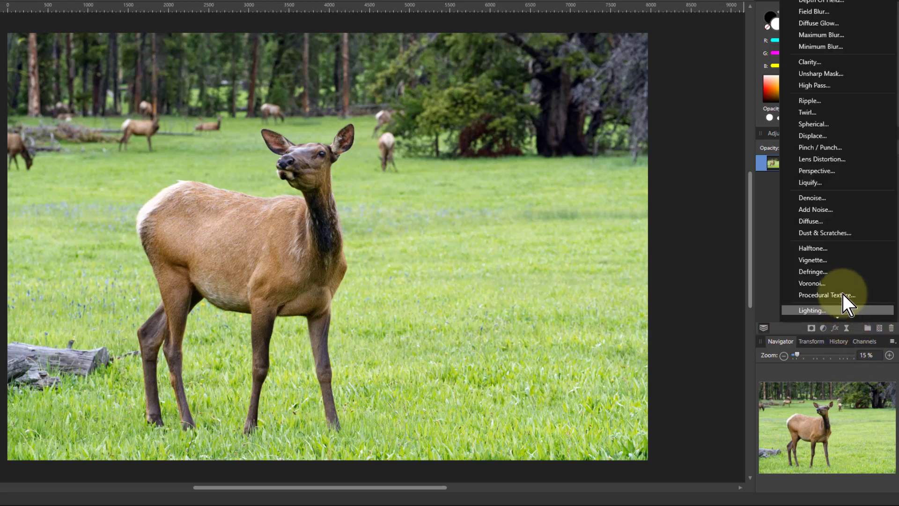
click(827, 74)
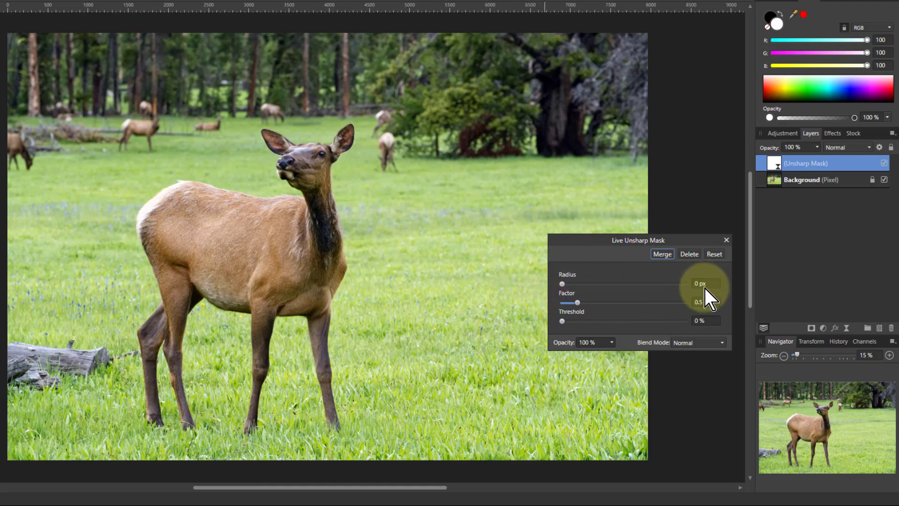
scroll(715, 283, up, 3)
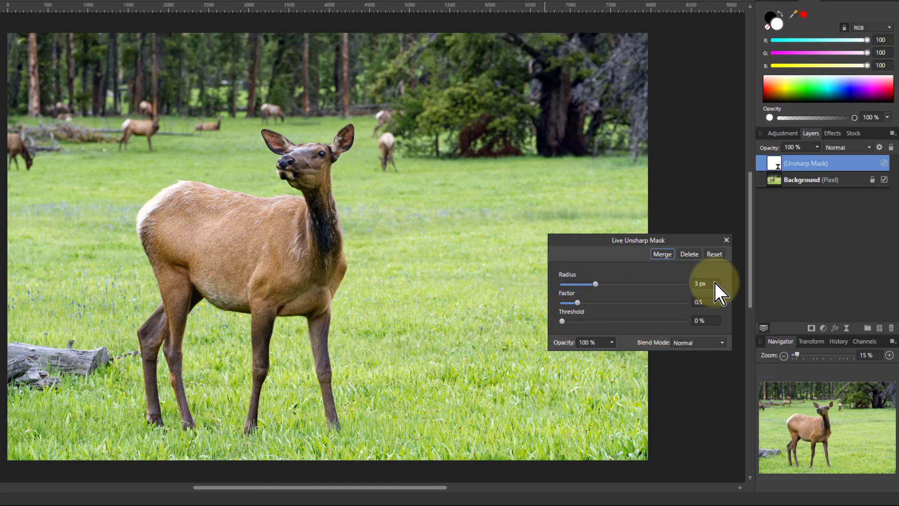
scroll(714, 283, up, 5)
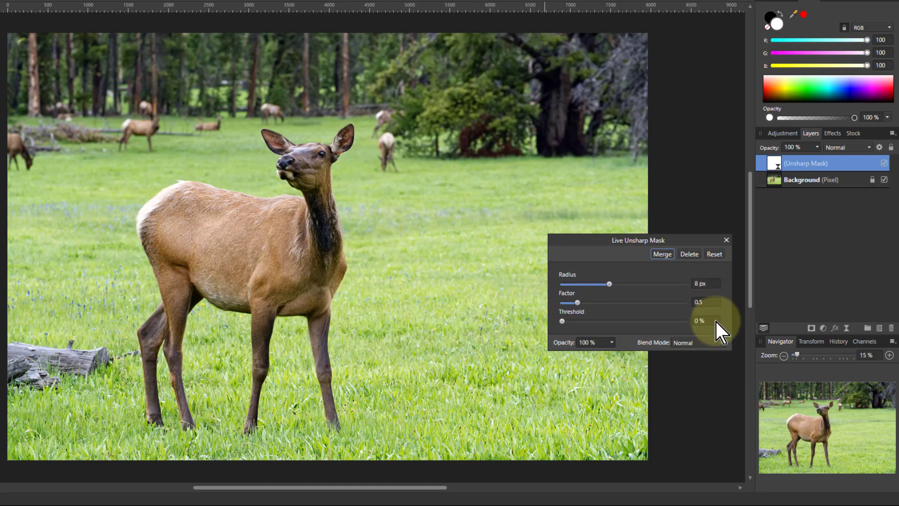
scroll(712, 303, up, 3)
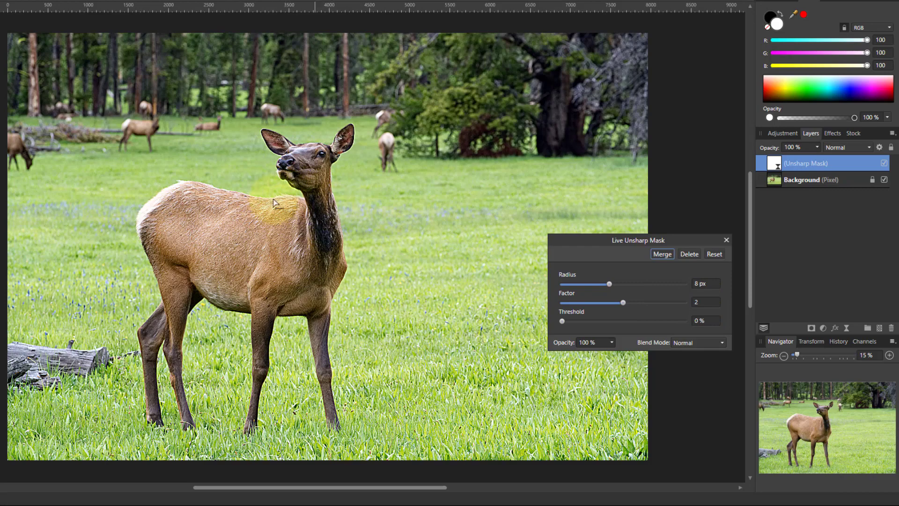
Zoom in on the elk's face and toggle the Unsharp Mask layer's visibility to compare the sharpening
scroll(242, 183, up, 3)
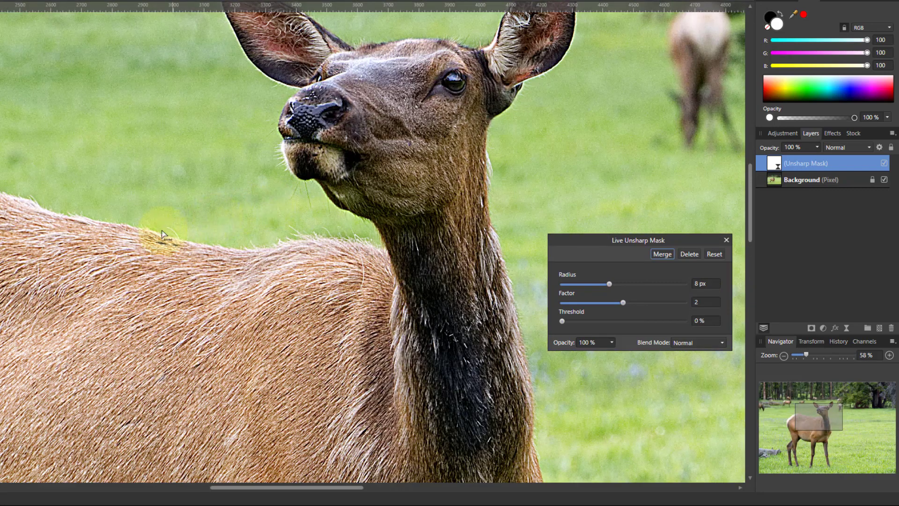
click(883, 163)
click(884, 163)
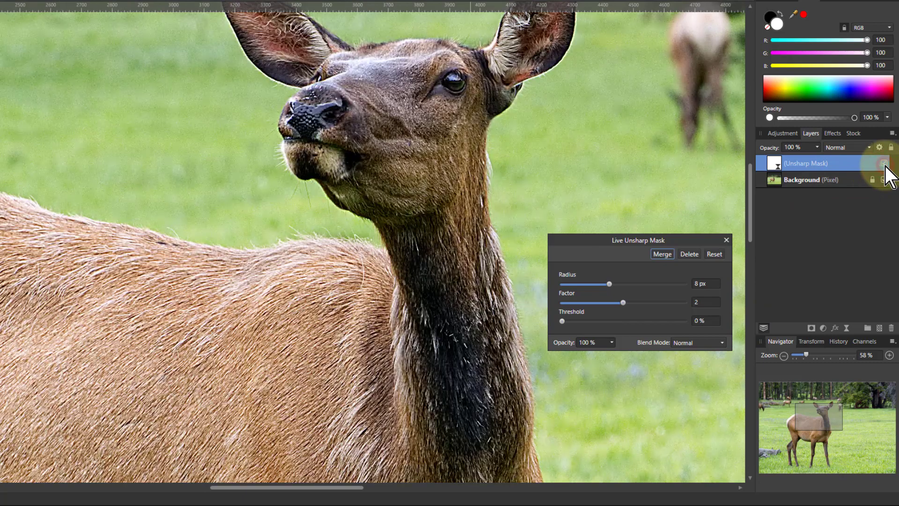
scroll(208, 124, up, 2)
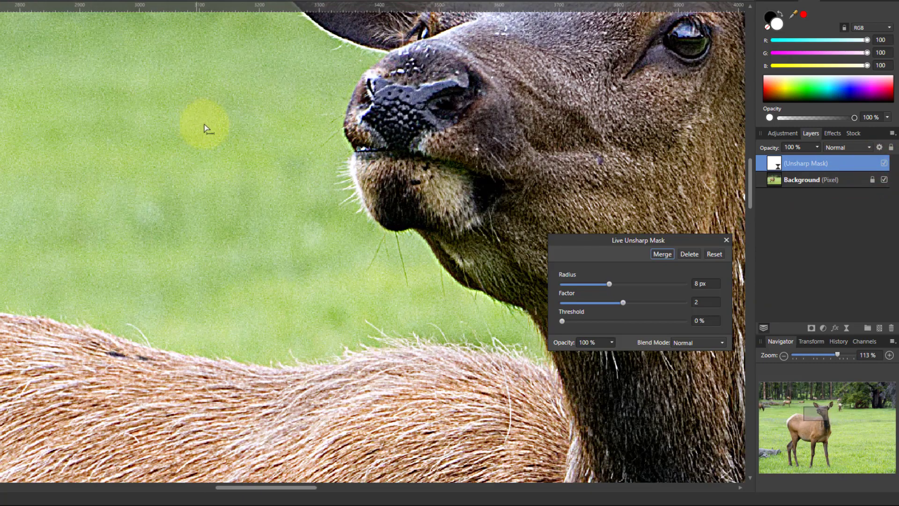
click(883, 163)
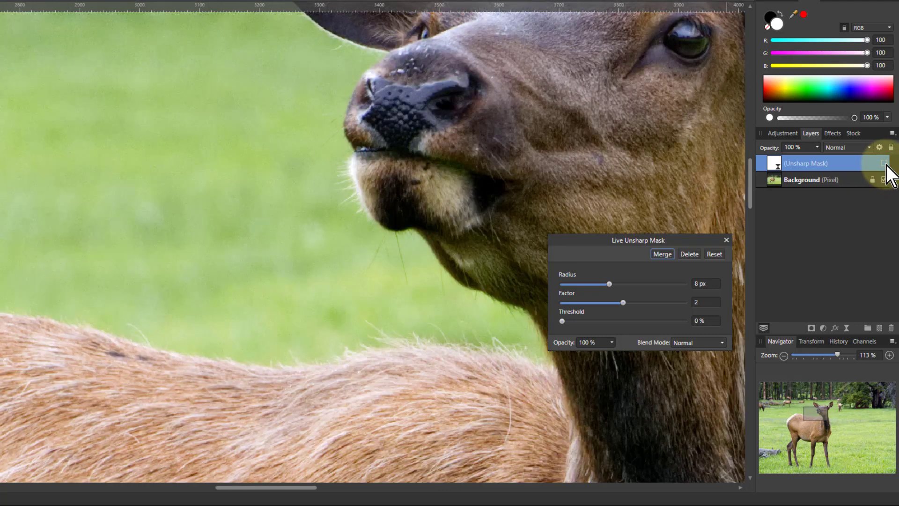
click(884, 163)
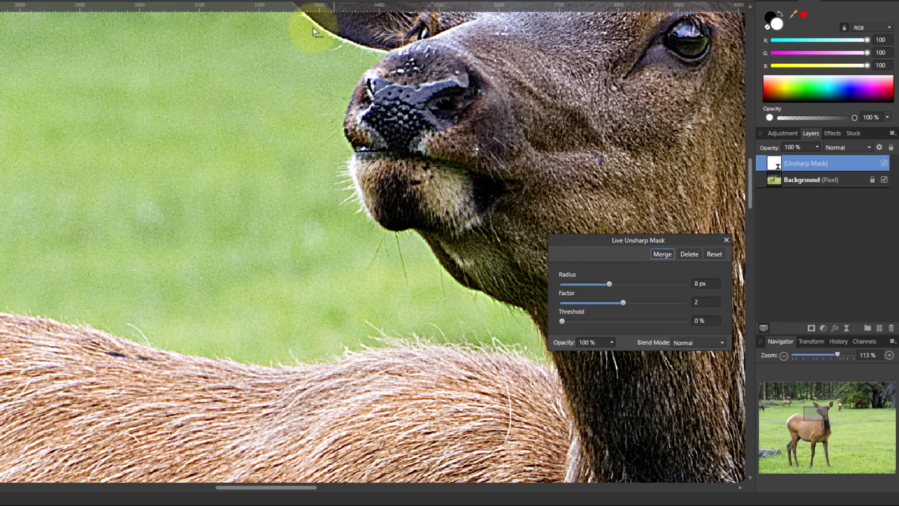
scroll(390, 28, up, 2)
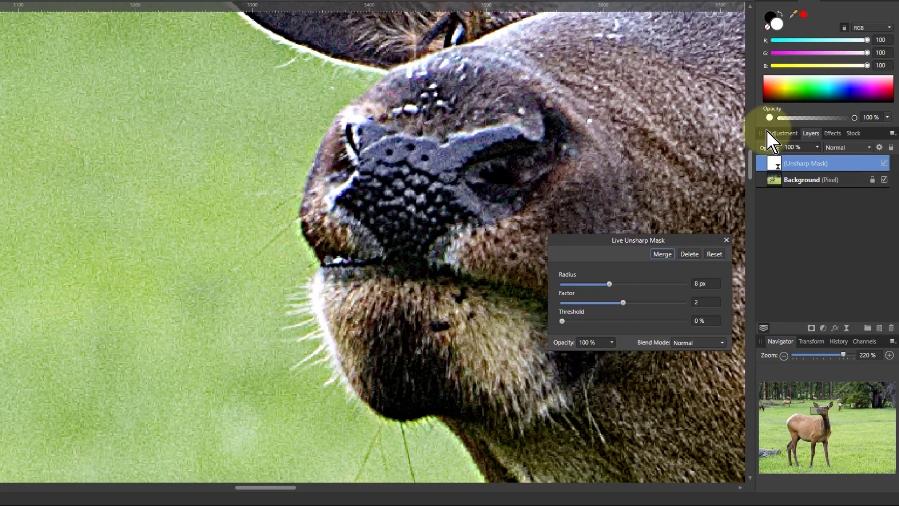
drag(748, 164, 751, 159)
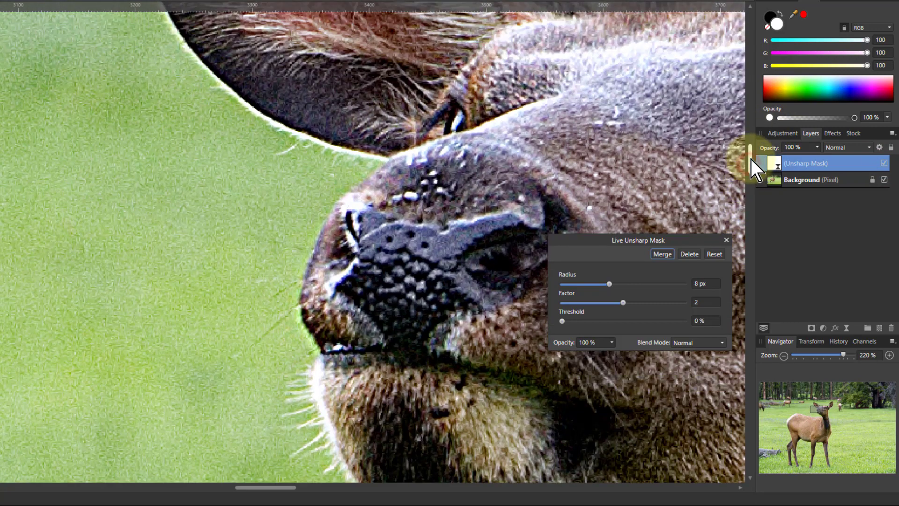
click(883, 163)
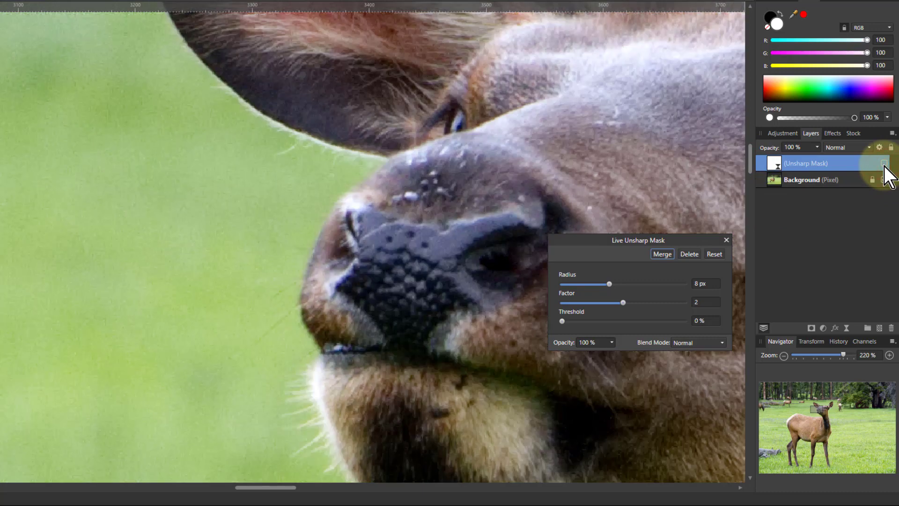
click(883, 165)
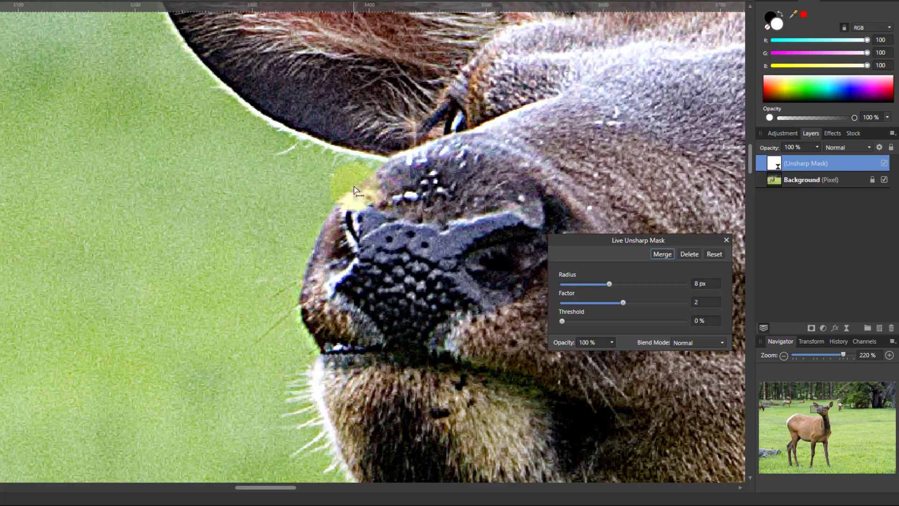
Close the filter dialog and merge all visible layers into a new pixel layer
click(726, 240)
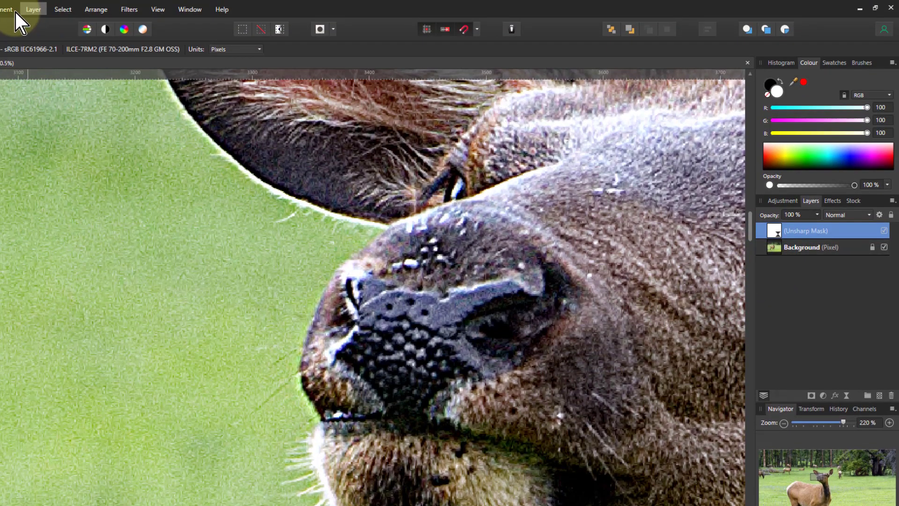
click(35, 13)
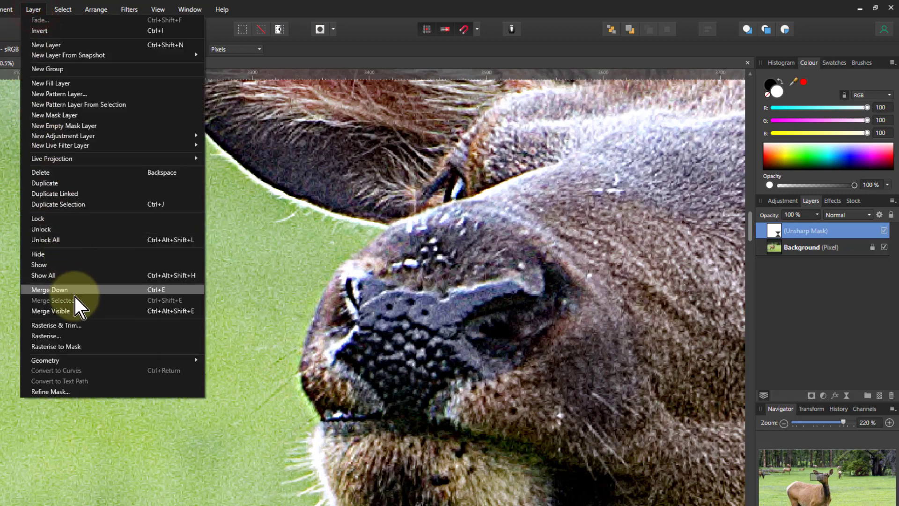
click(54, 314)
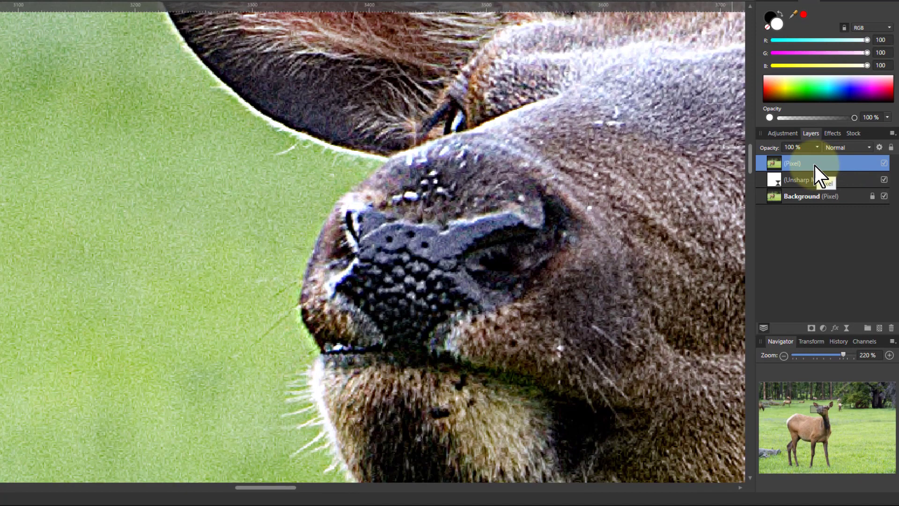
Rename the merged pixel layer Oversharpened
double_click(813, 218)
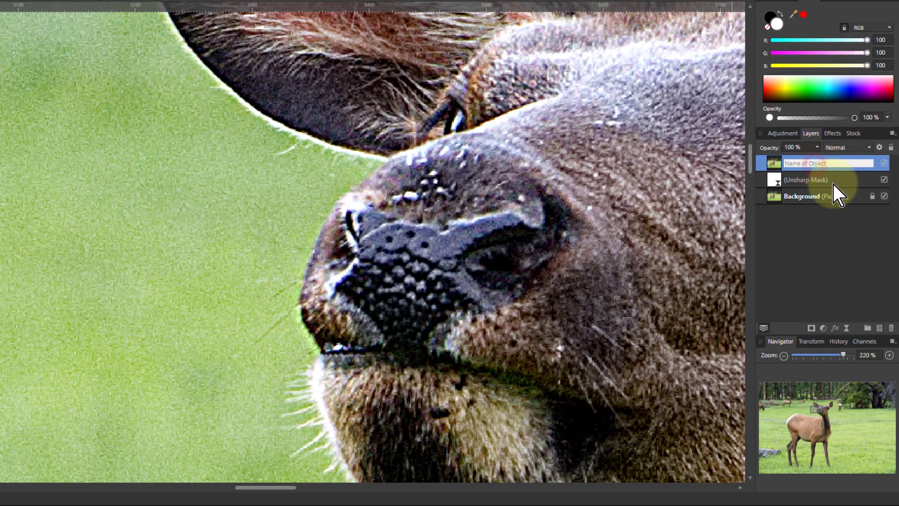
text(Overs)
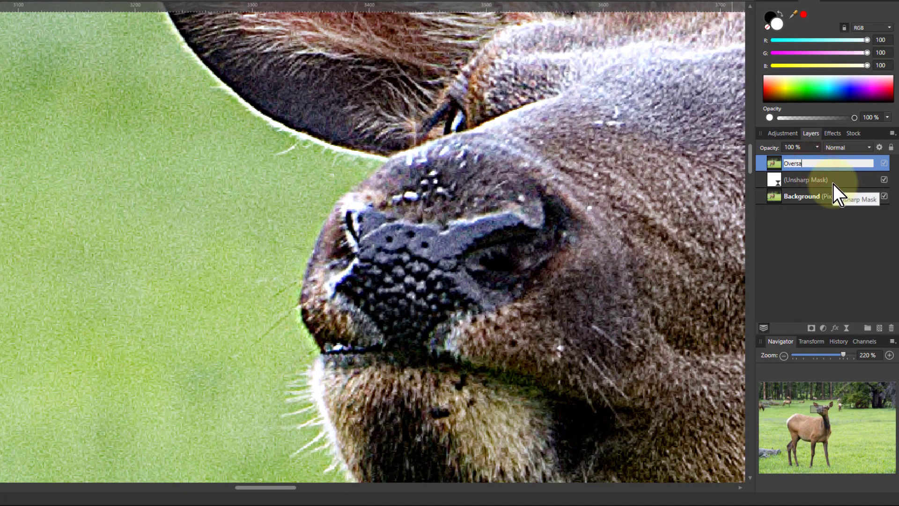
text(harpened)
key(Return)
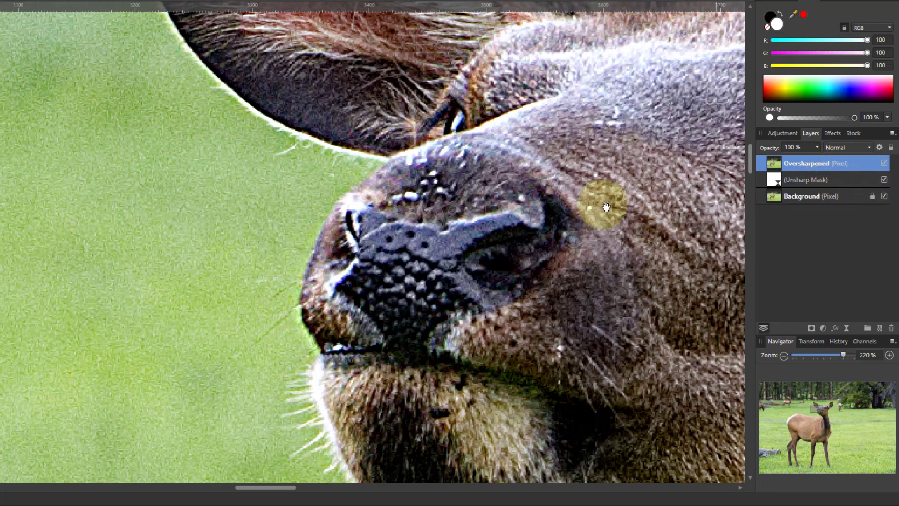
Add a live High Pass filter layer above Oversharpened with a radius of 2 px
click(846, 330)
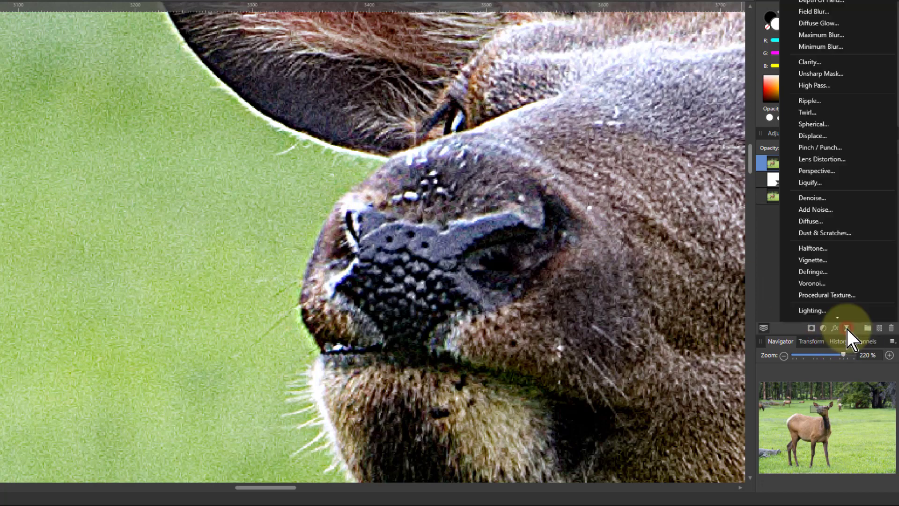
click(813, 85)
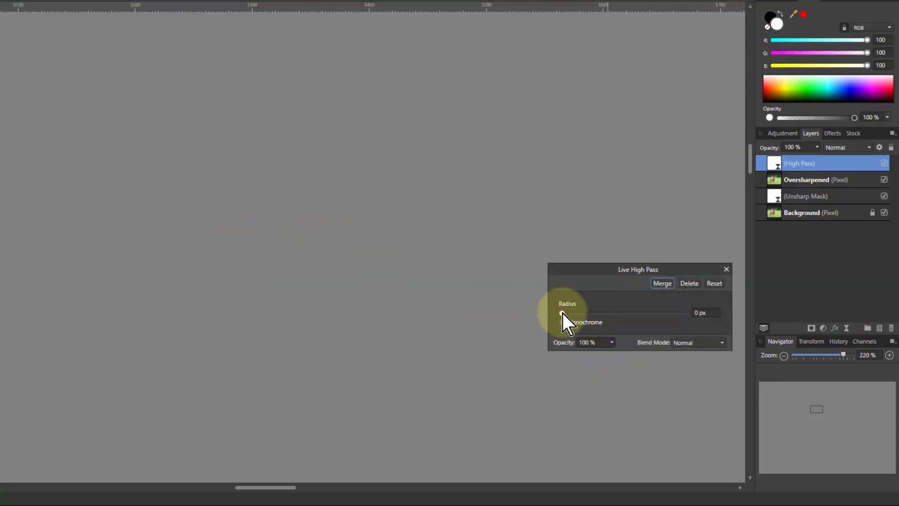
drag(562, 313, 589, 314)
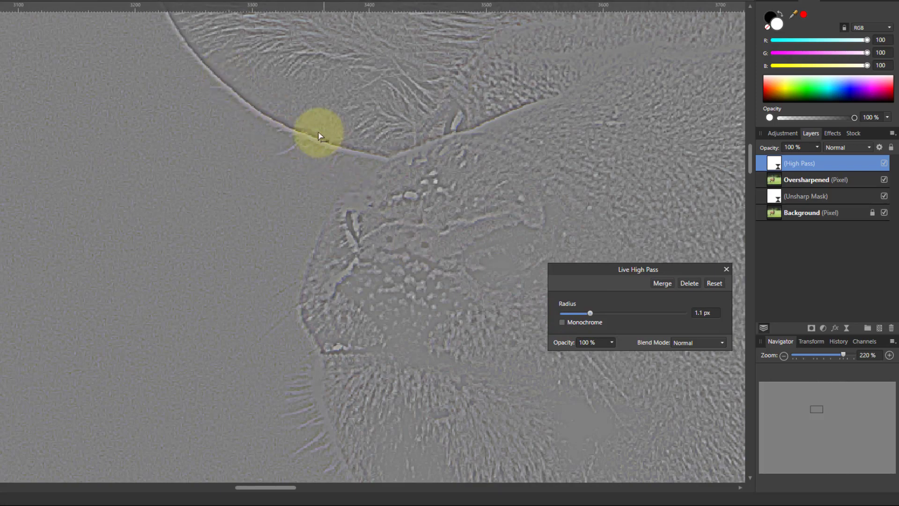
scroll(361, 136, up, 4)
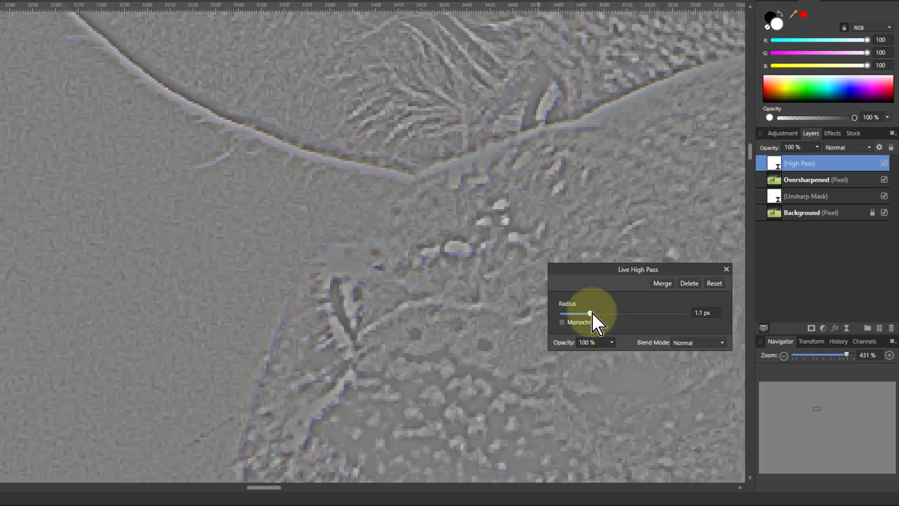
mouse_move(590, 313)
mouse_down()
mouse_move(609, 314)
mouse_move(564, 316)
mouse_move(578, 315)
mouse_up()
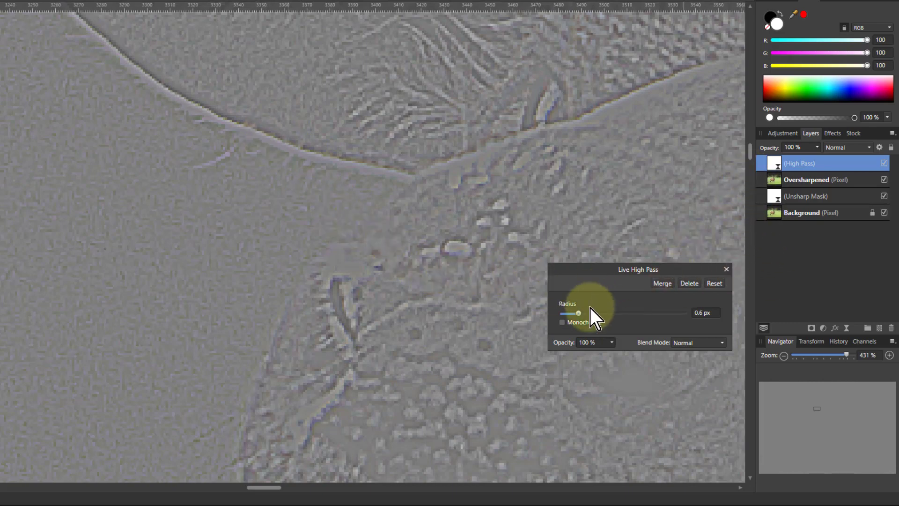
scroll(709, 312, up, 4)
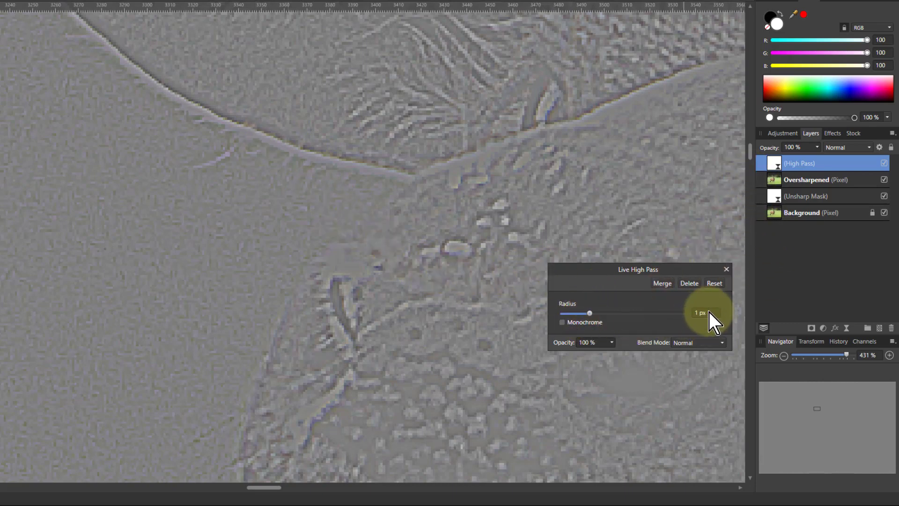
scroll(704, 315, up, 2)
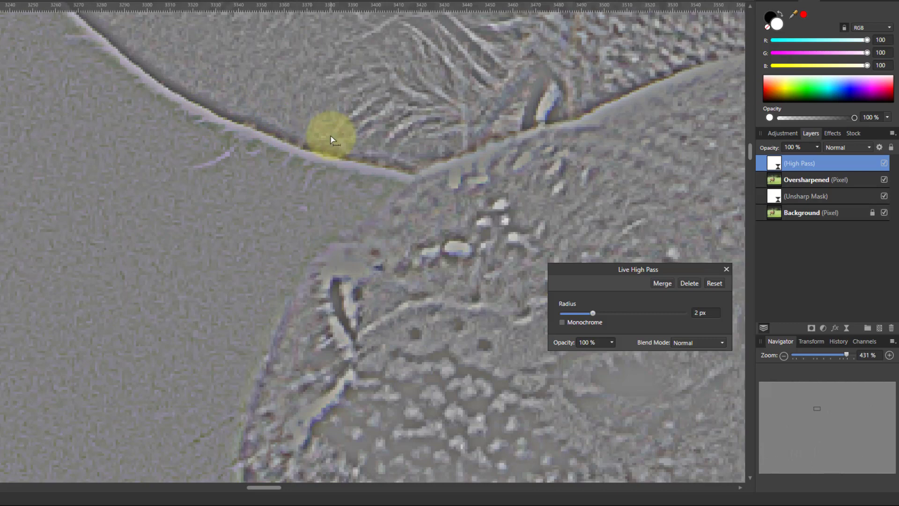
Add an Invert adjustment layer above the High Pass filter
click(822, 328)
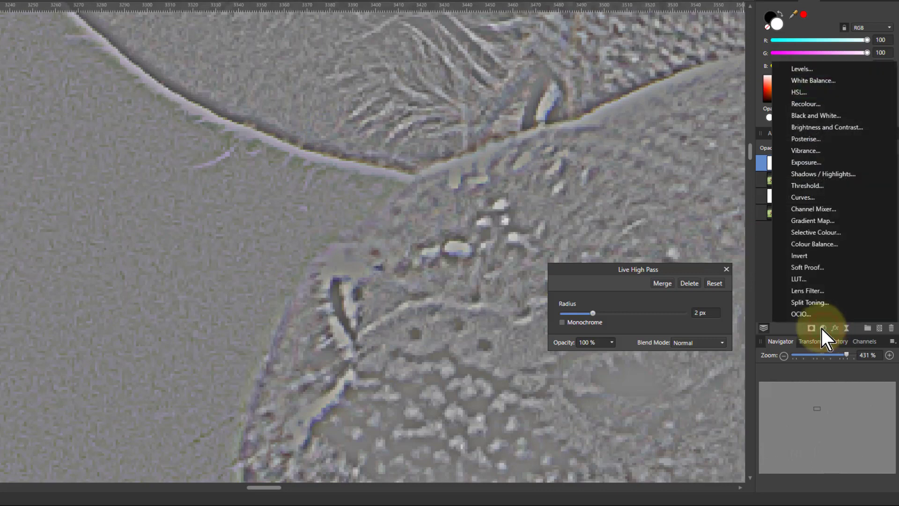
click(809, 256)
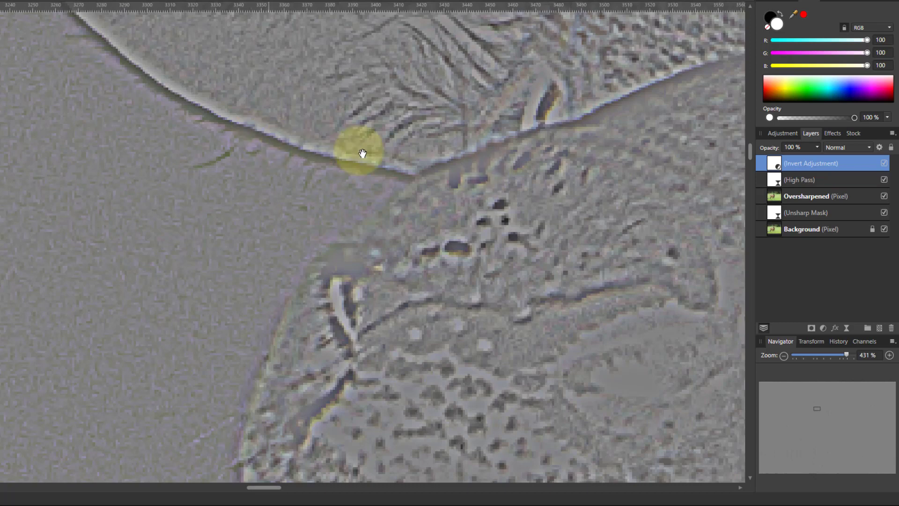
Select the Invert adjustment and High Pass layers, compare their effect, and group them together
shift+click(813, 215)
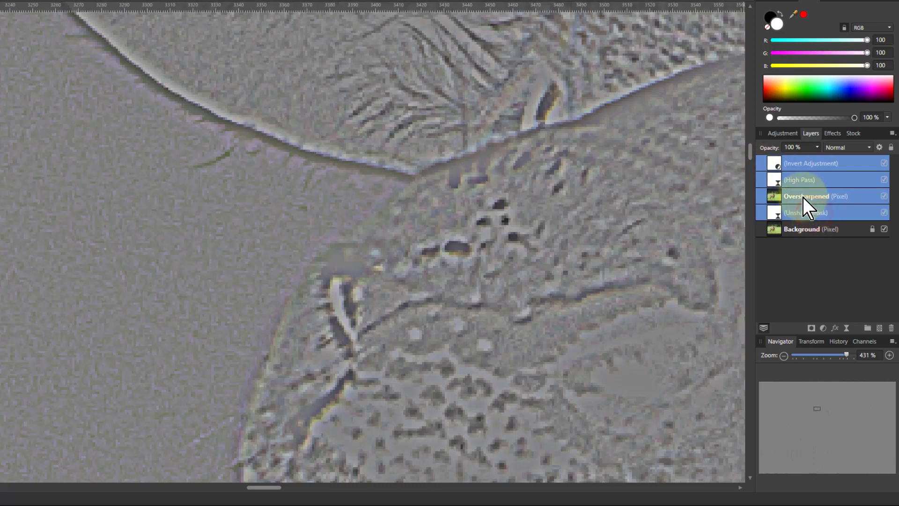
shift+click(803, 180)
click(884, 163)
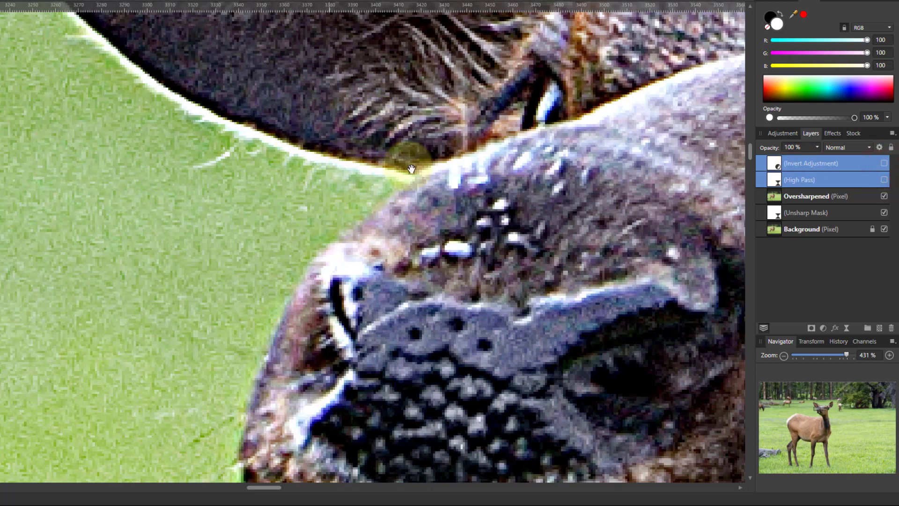
click(884, 163)
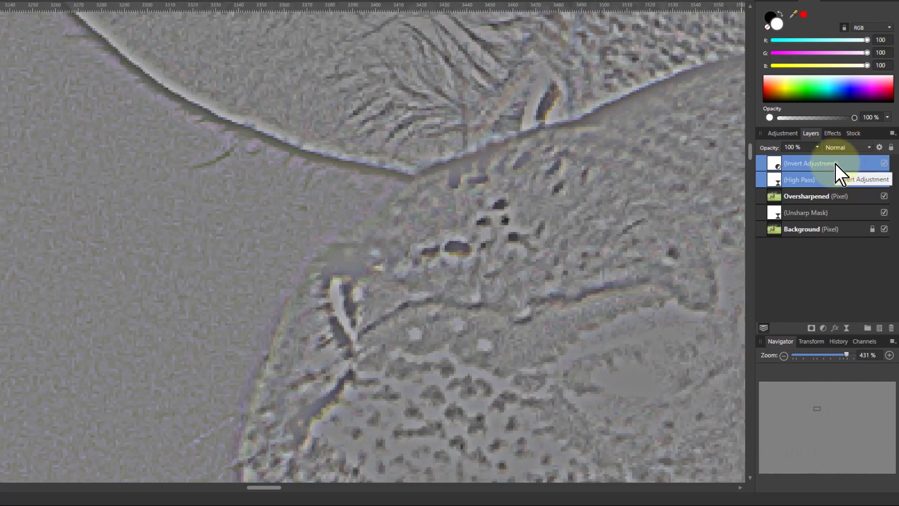
key(ctrl+g)
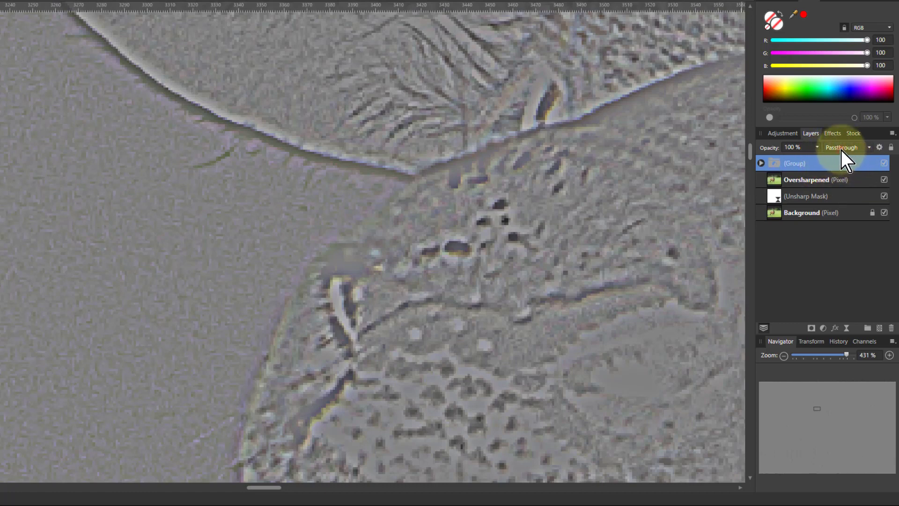
Set the group's blend mode to Vivid Light
click(841, 148)
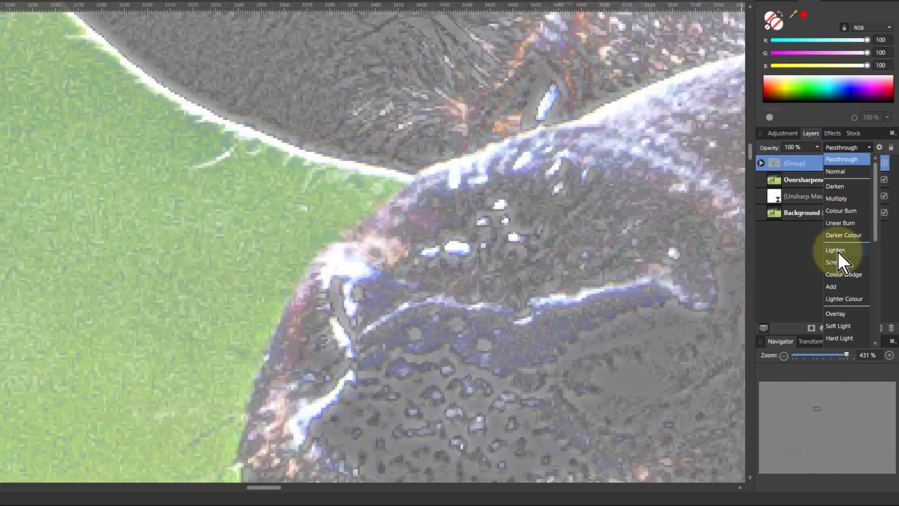
scroll(838, 252, down, 1)
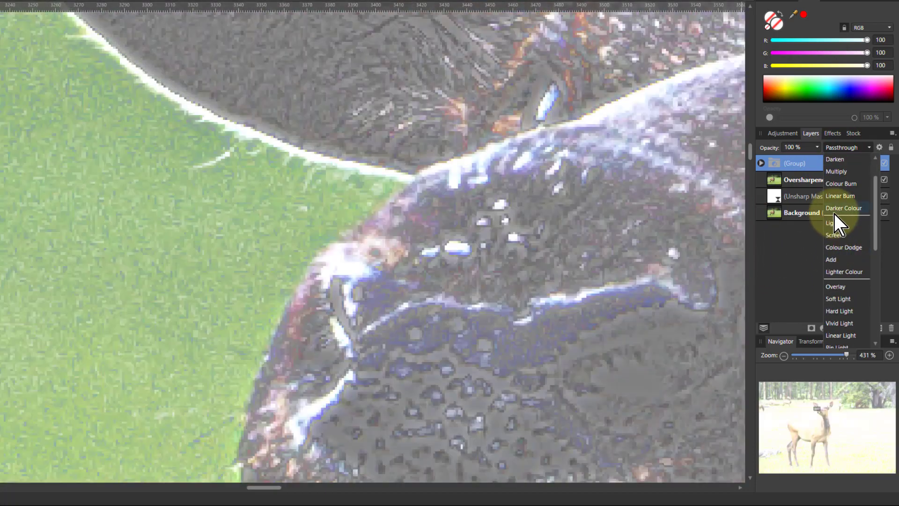
scroll(833, 215, down, 3)
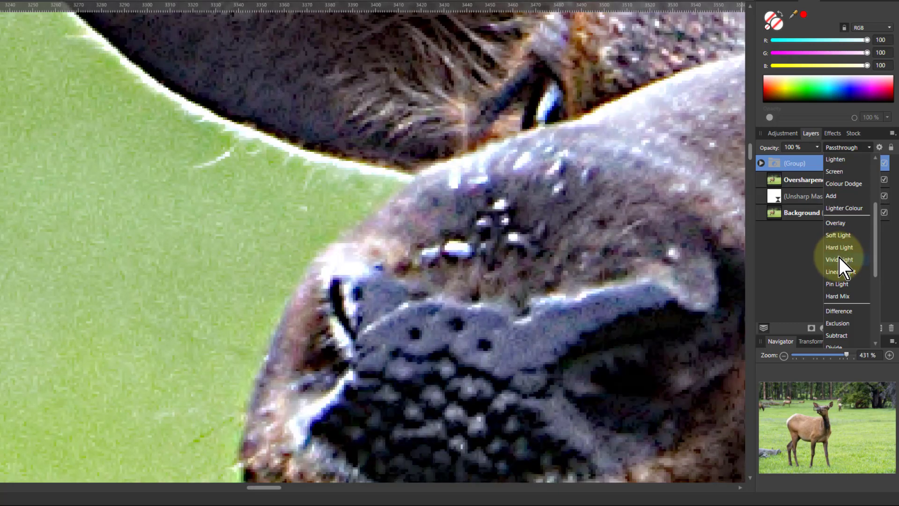
click(838, 259)
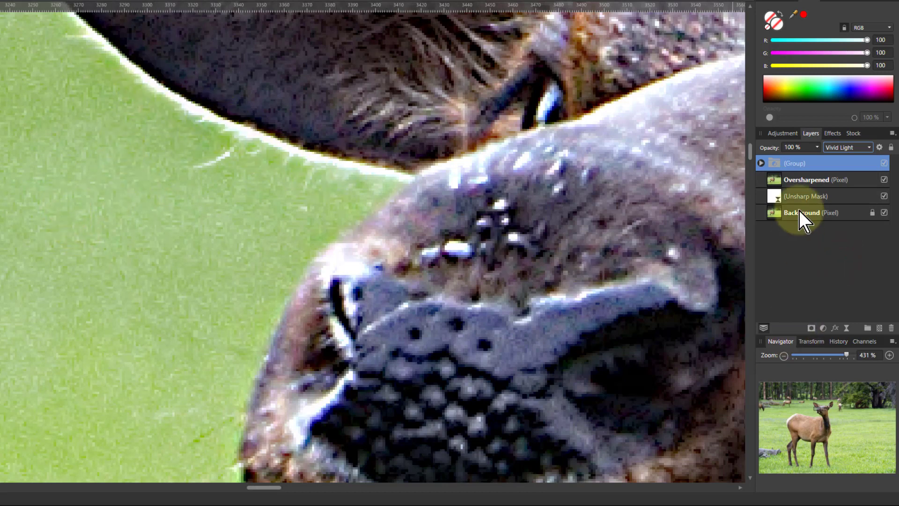
Select the group, Oversharpened and Unsharp Mask layers and toggle their visibility to compare before and after sharpening
ctrl+click(838, 180)
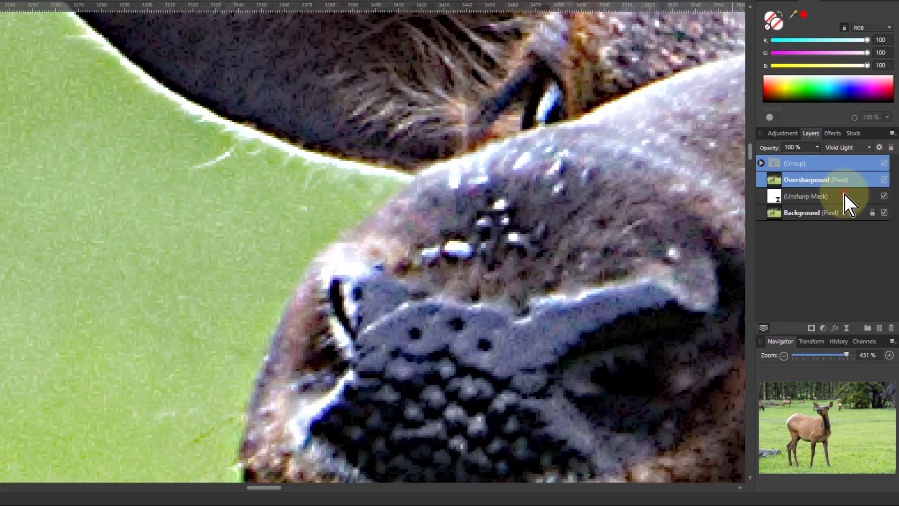
ctrl+click(844, 195)
click(883, 163)
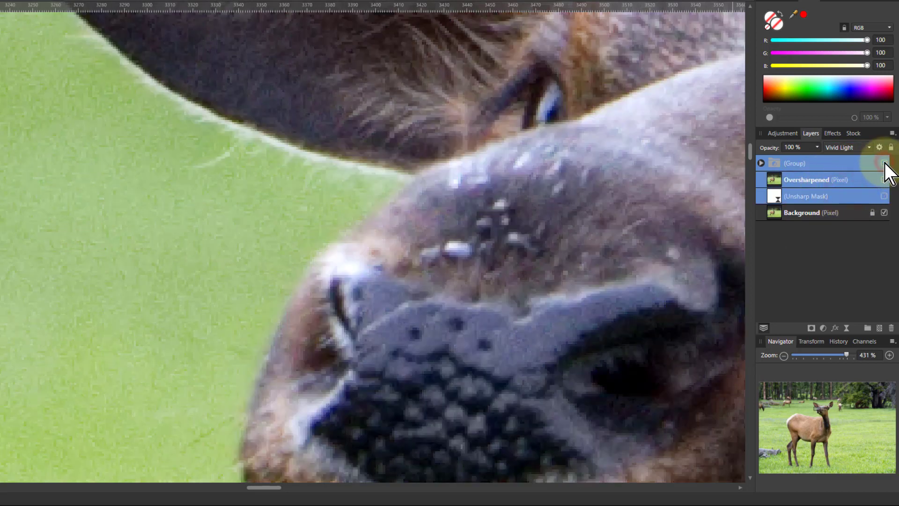
click(884, 163)
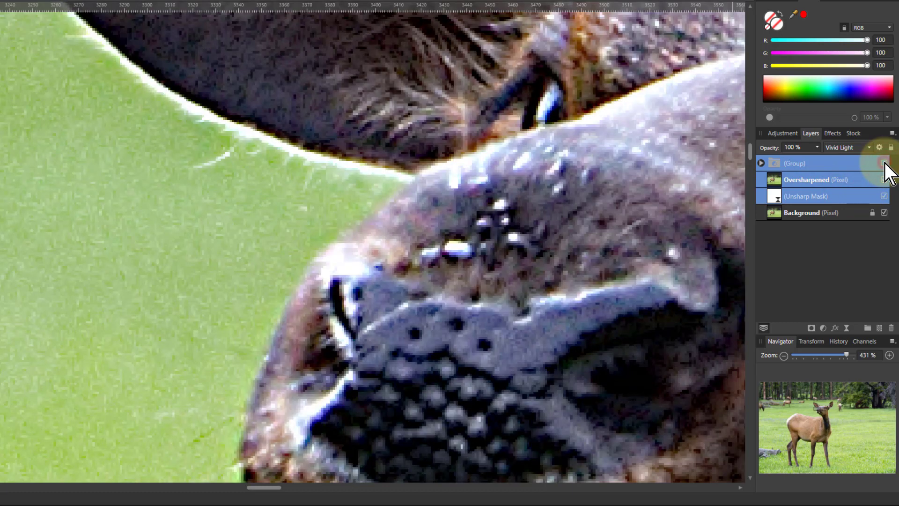
click(884, 163)
click(883, 163)
Set the group's blend mode to Hard Light
click(777, 163)
click(836, 147)
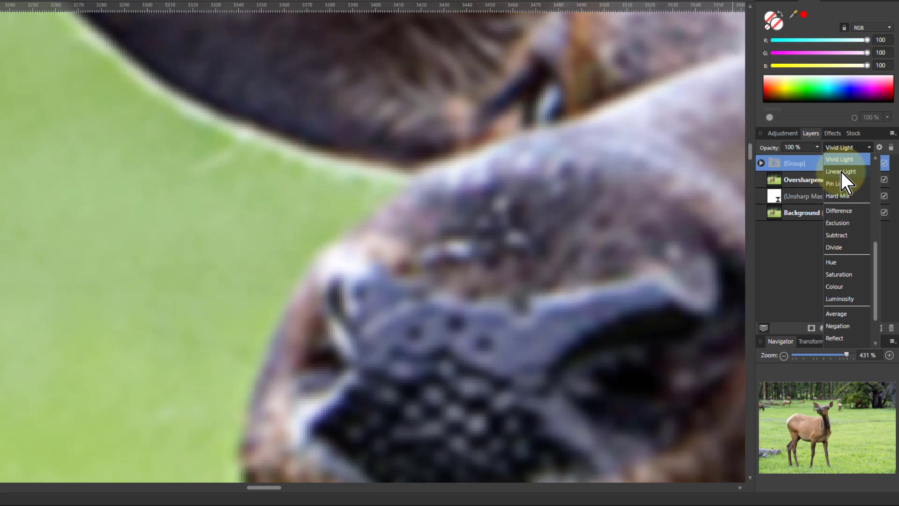
scroll(841, 172, up, 1)
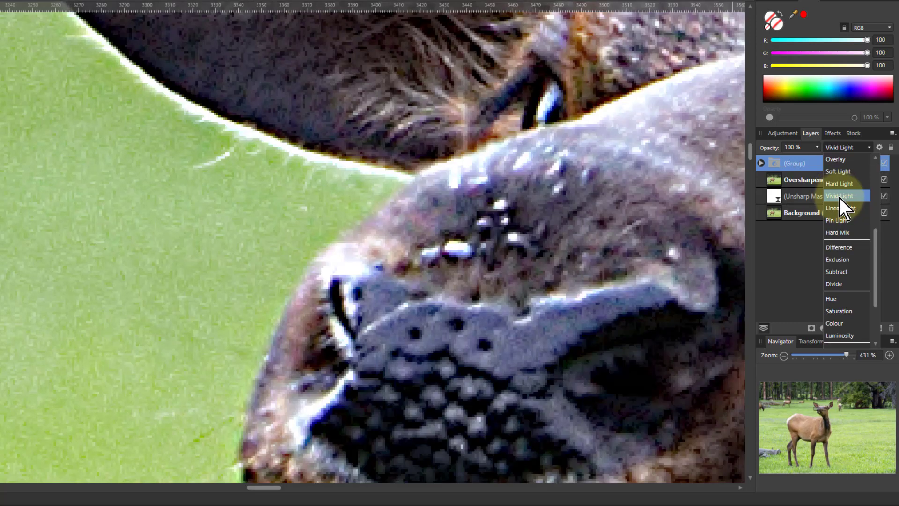
click(839, 196)
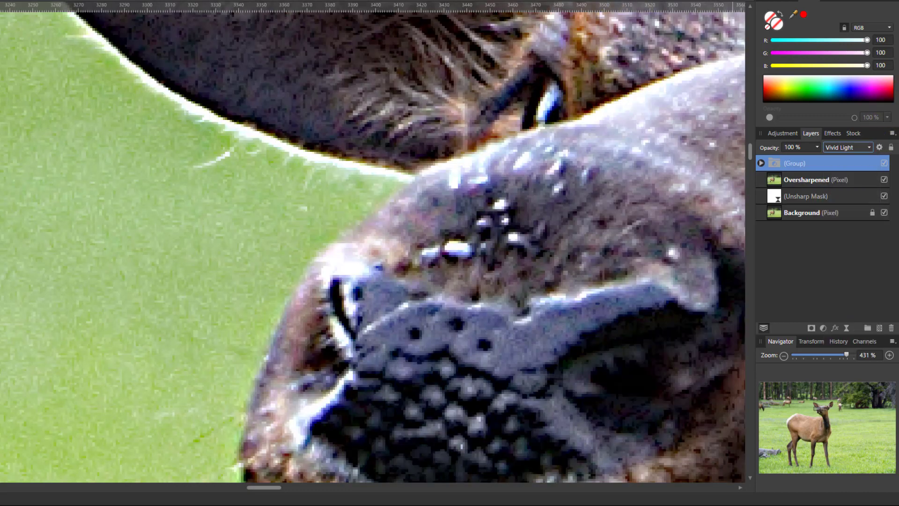
key(ctrl+1)
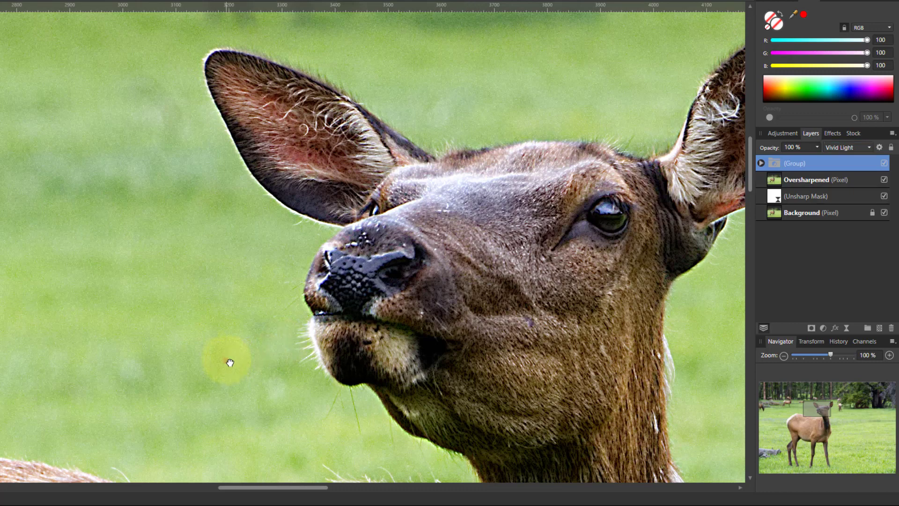
drag(226, 360, 258, 302)
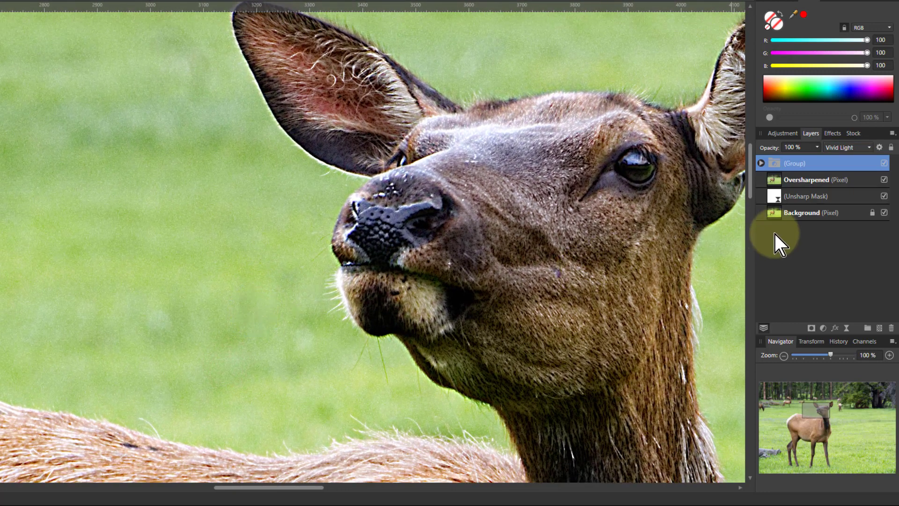
click(839, 150)
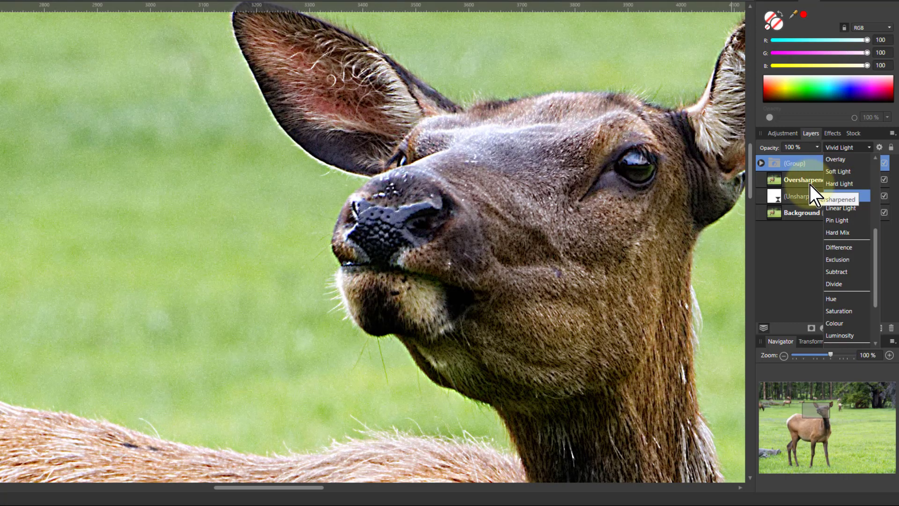
click(846, 183)
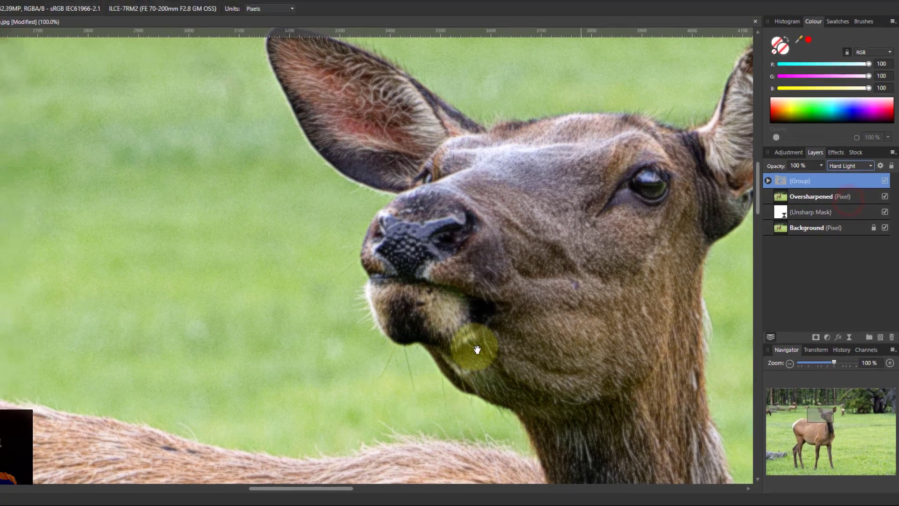
Toggle the group's visibility on and off to compare the elk with and without the oversharpening correction
scroll(538, 264, down, 1)
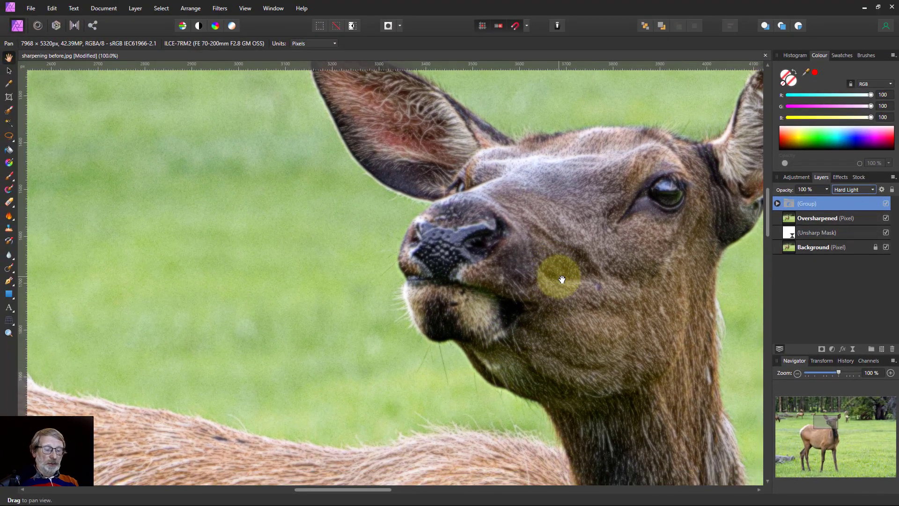
key(ctrl+0)
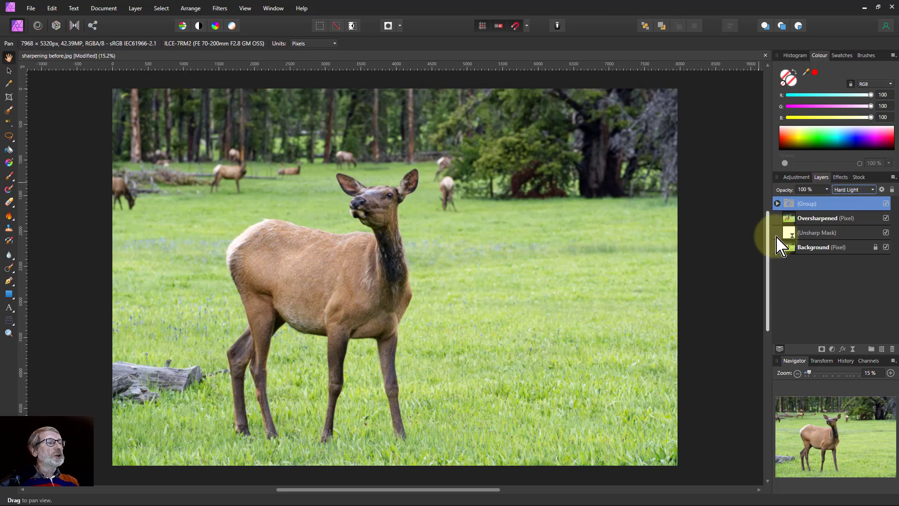
shift+click(818, 219)
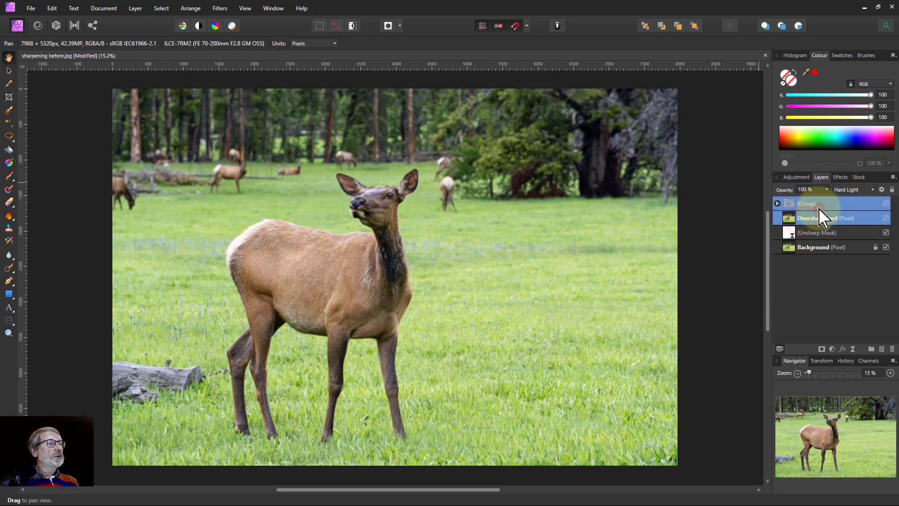
click(871, 204)
click(885, 203)
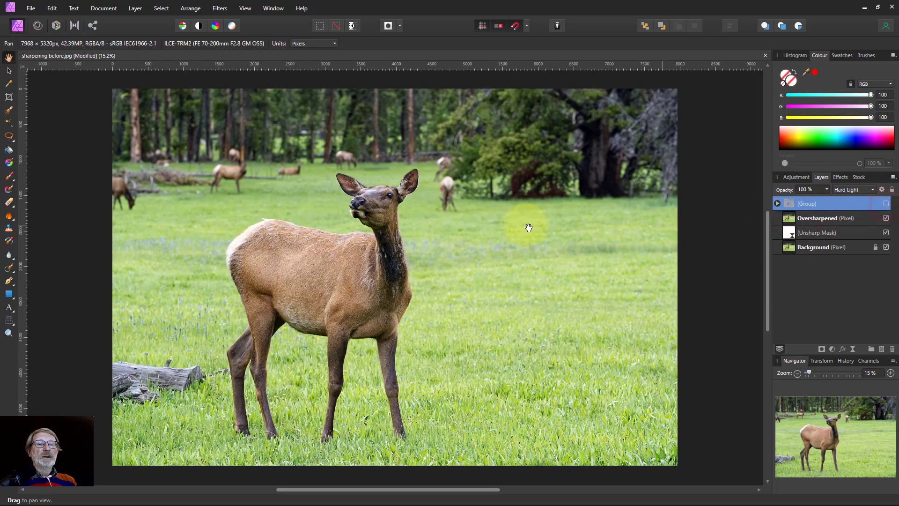
scroll(371, 221, up, 6)
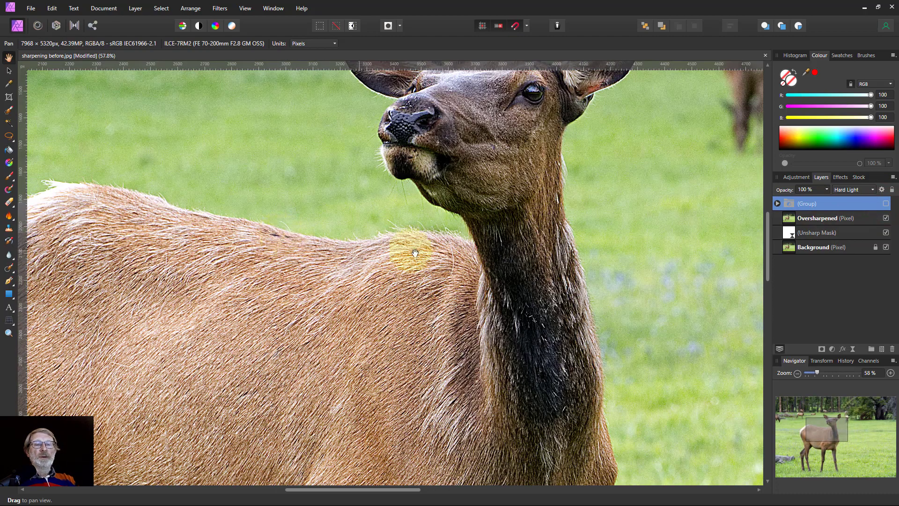
scroll(375, 197, up, 1)
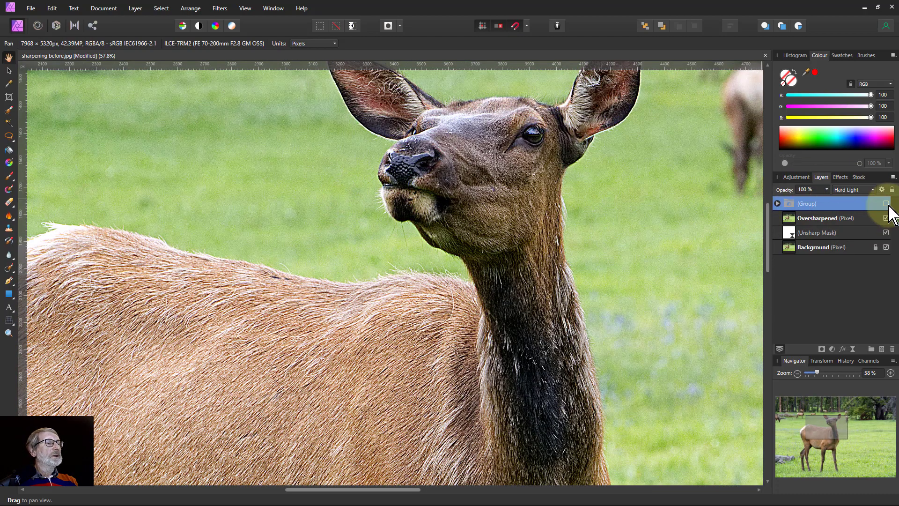
click(886, 204)
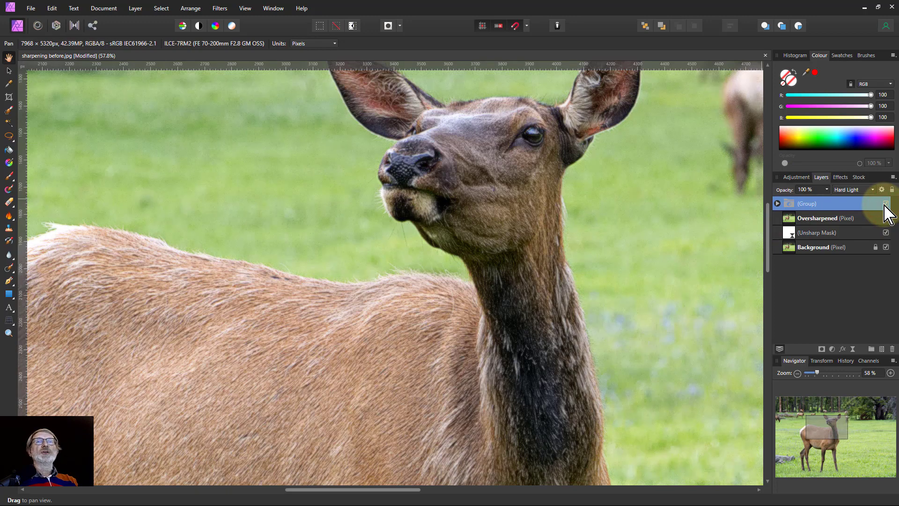
scroll(510, 259, up, 1)
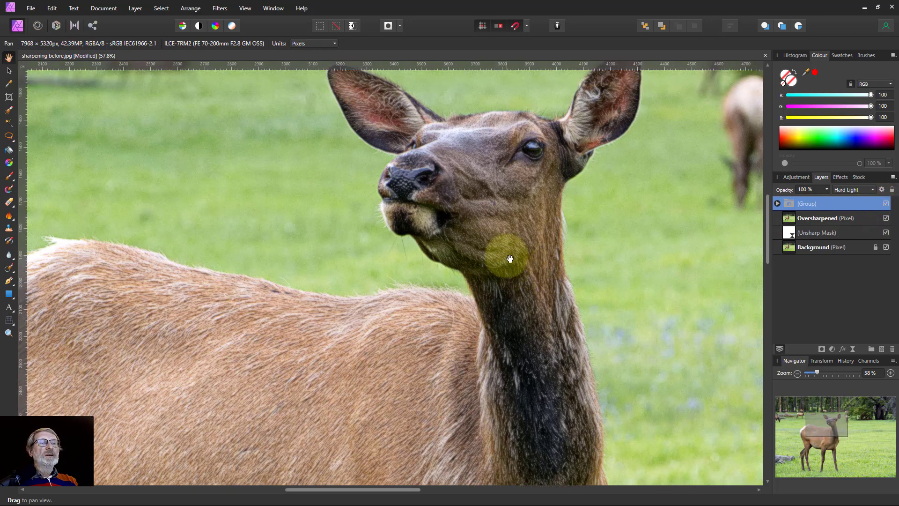
scroll(510, 259, up, 1)
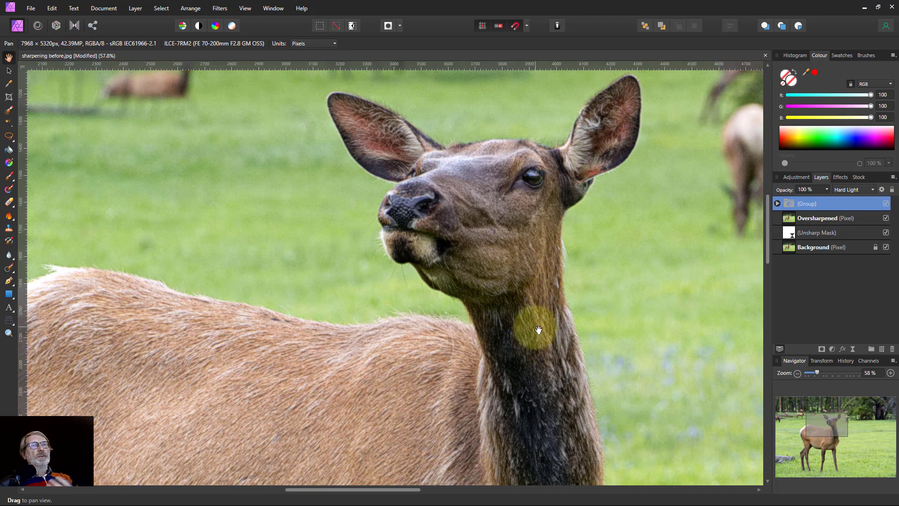